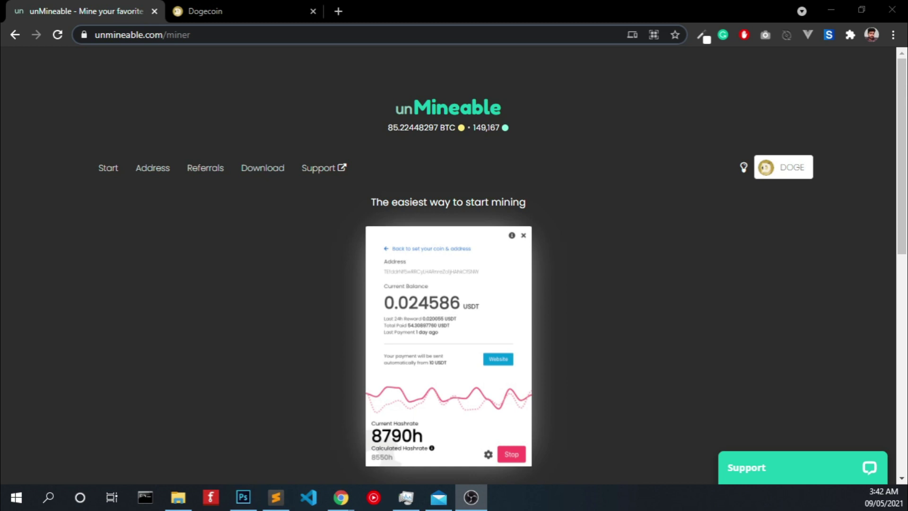
# Step: Locate the packed miner download link, then open Chrome's main menu to reach Downloads
pyautogui.scroll(-4, 407, 366)
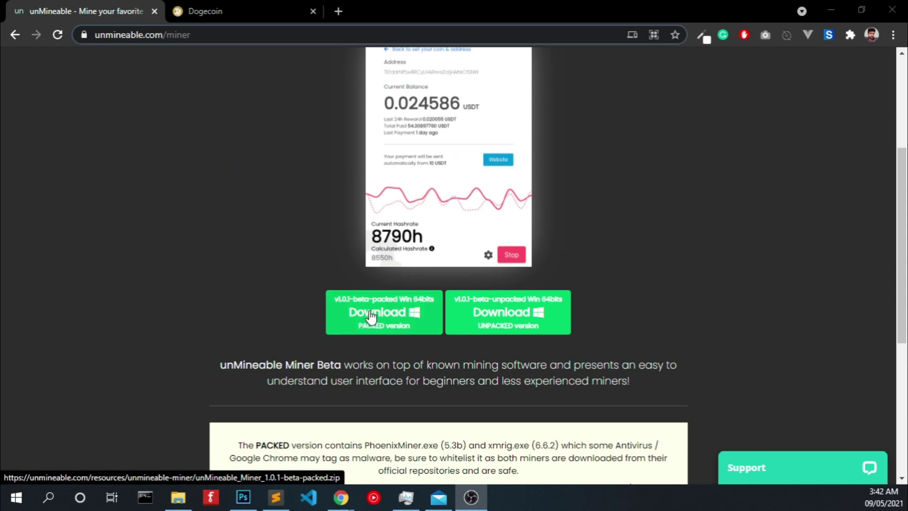
pyautogui.rightClick(370, 311)
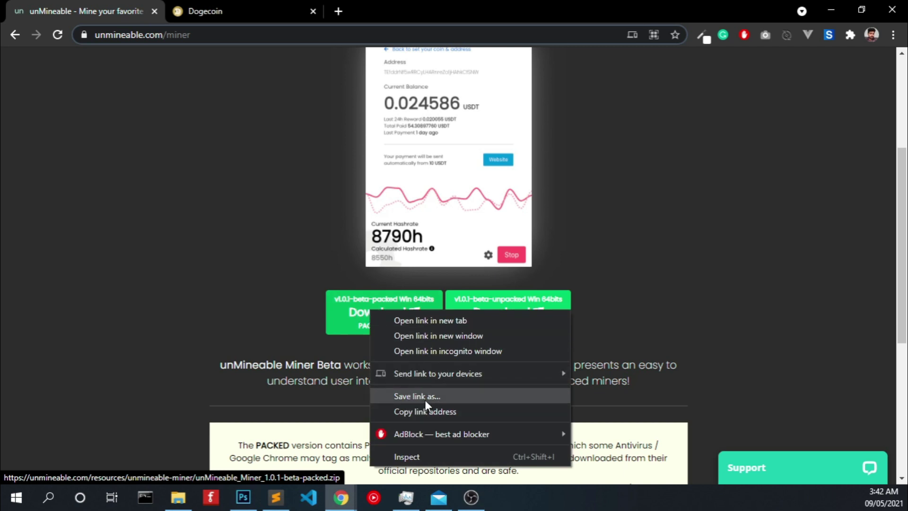
pyautogui.click(228, 268)
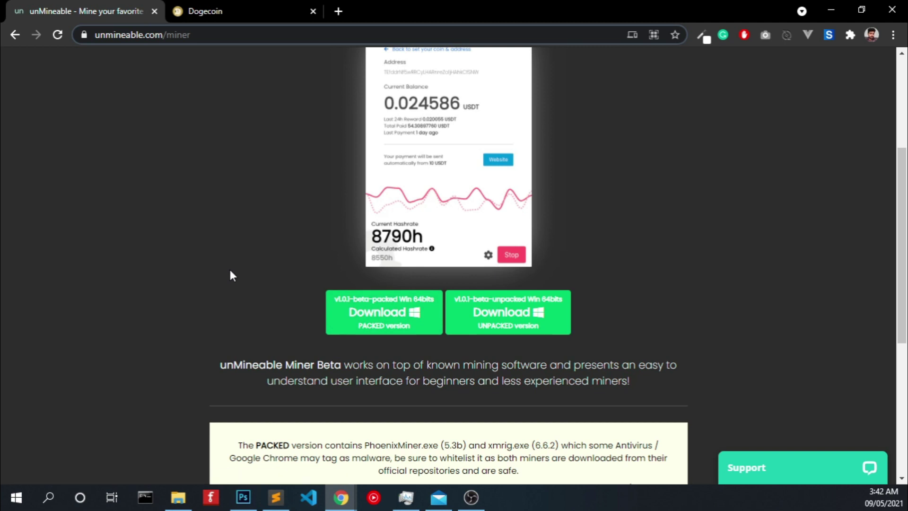
pyautogui.click(893, 34)
# Step: Open unMineable_Miner_1.0.1-beta-packed.zip from Chrome's Downloads list in WinRAR
pyautogui.click(804, 123)
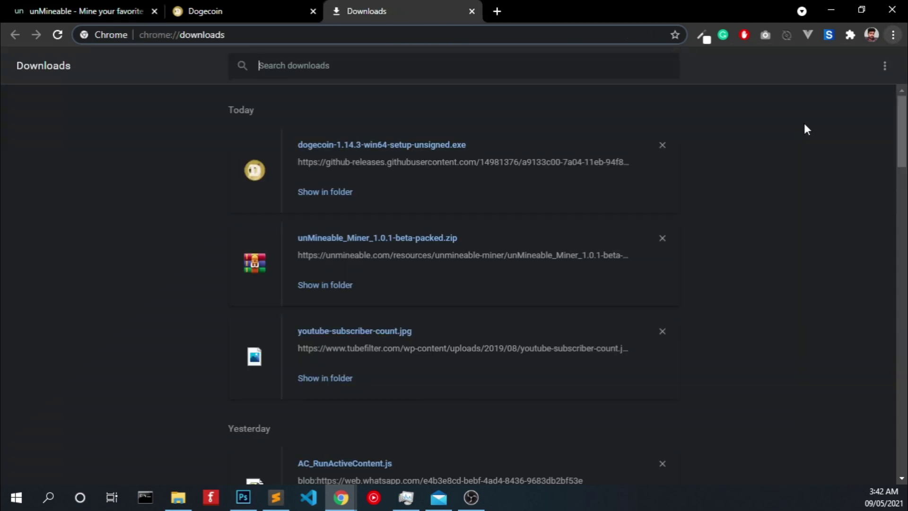
pyautogui.click(377, 239)
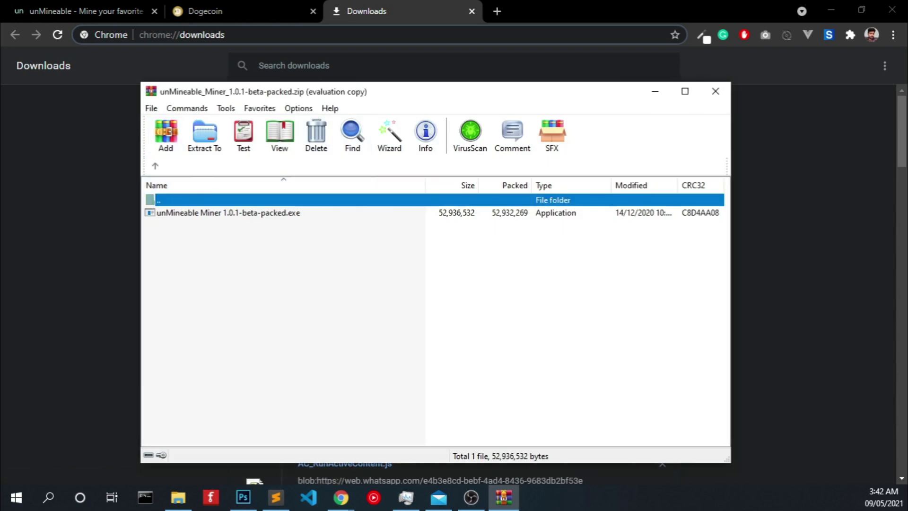
pyautogui.moveTo(453, 95); pyautogui.dragTo(506, 101)
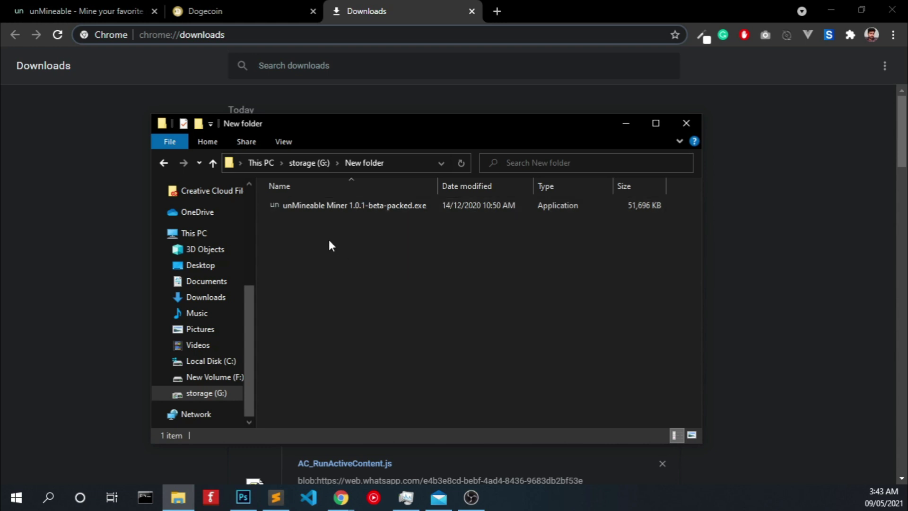
# Step: Launch the extracted unMineable Miner, get past the intro screen, and choose CPU mining
pyautogui.doubleClick(328, 206)
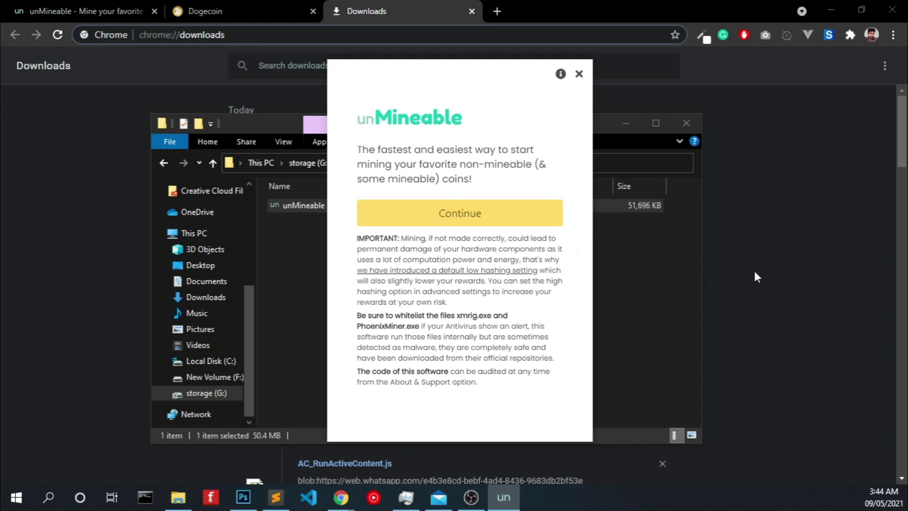
pyautogui.click(458, 216)
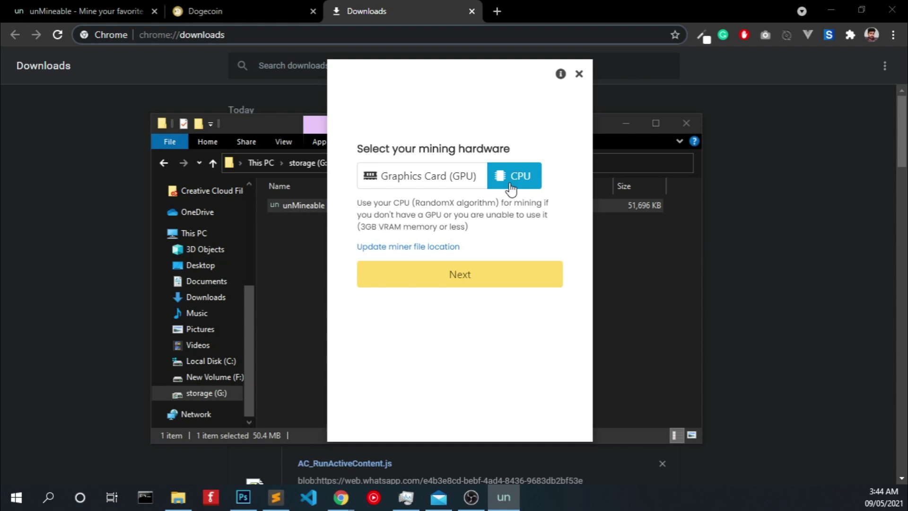
pyautogui.click(513, 282)
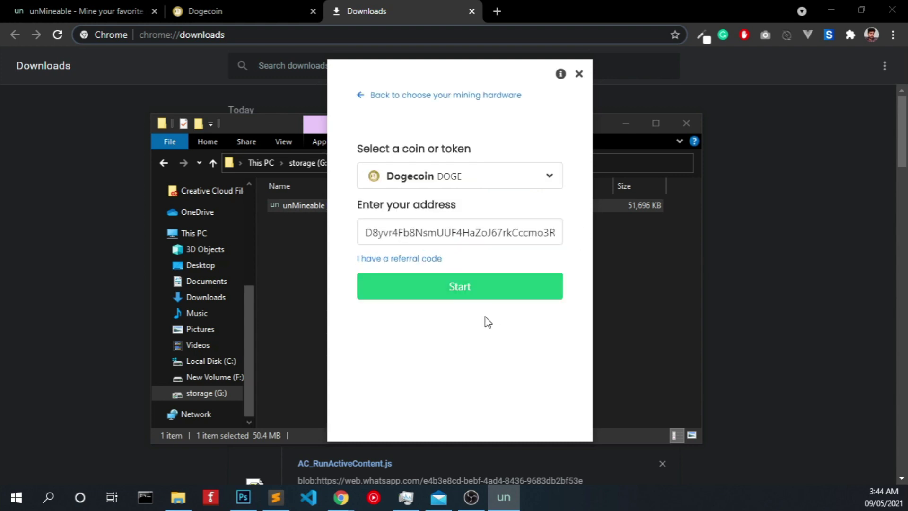
# Step: Filter the coin list for 'dog' and select Dogecoin DOGE
pyautogui.click(546, 174)
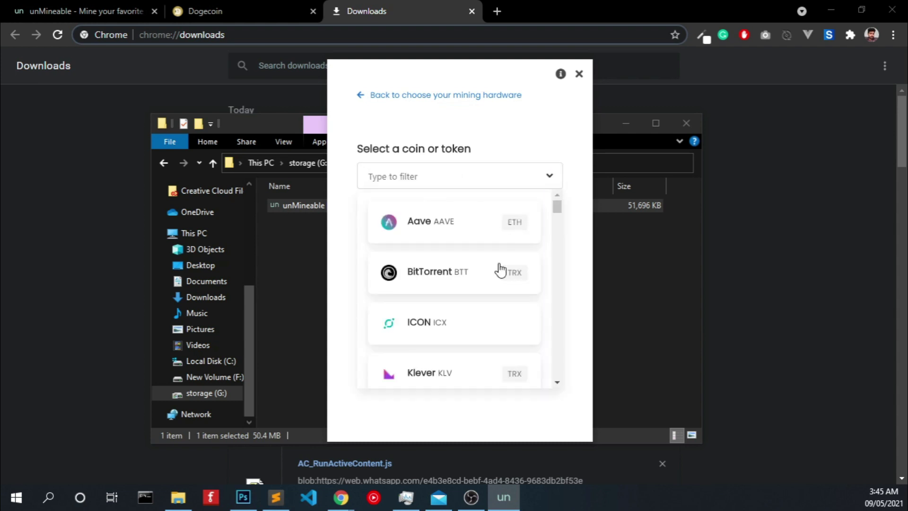
pyautogui.scroll(-10, 497, 279)
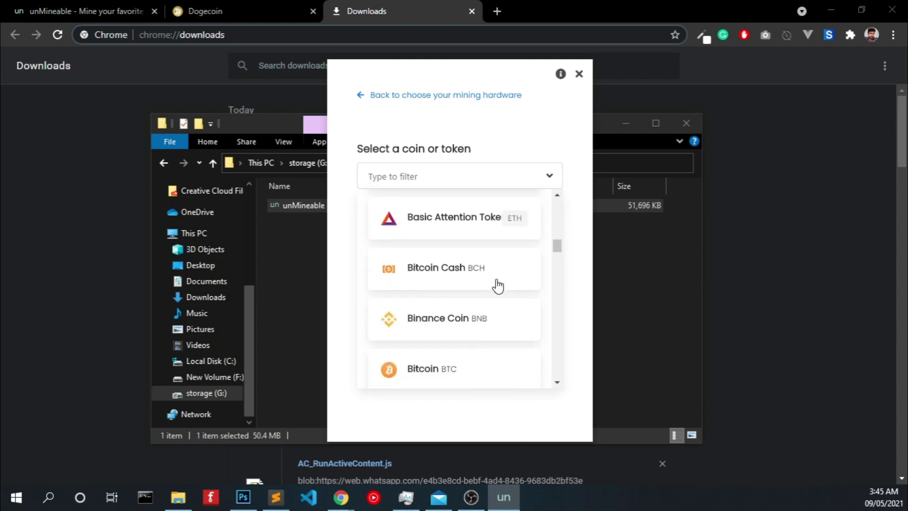
pyautogui.scroll(-1, 497, 286)
pyautogui.write('dog')
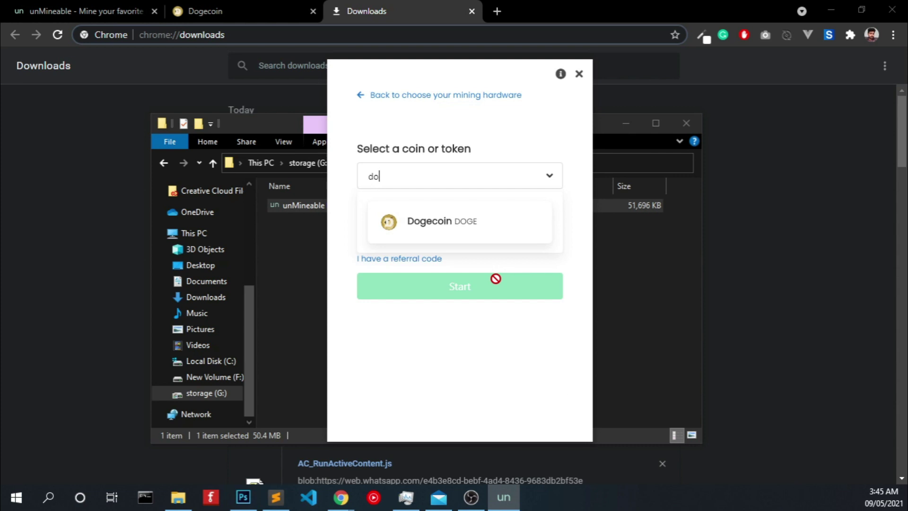
pyautogui.click(474, 220)
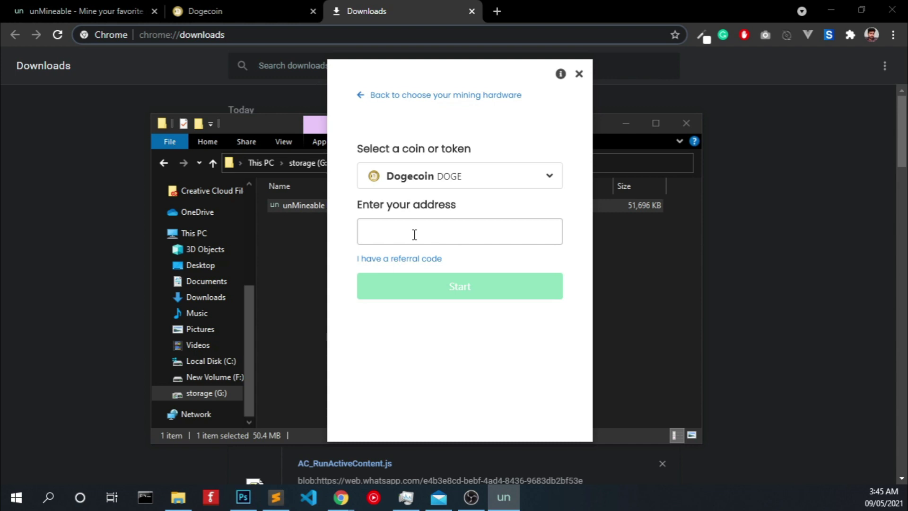
# Step: Download the Dogecoin Core Windows 64-bit installer from the Dogecoin.com wallet section
pyautogui.click(254, 10)
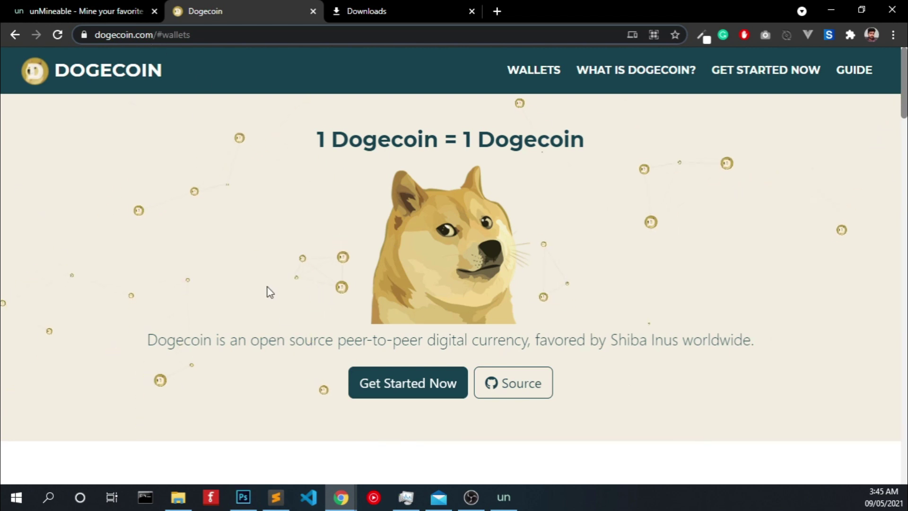
pyautogui.click(399, 396)
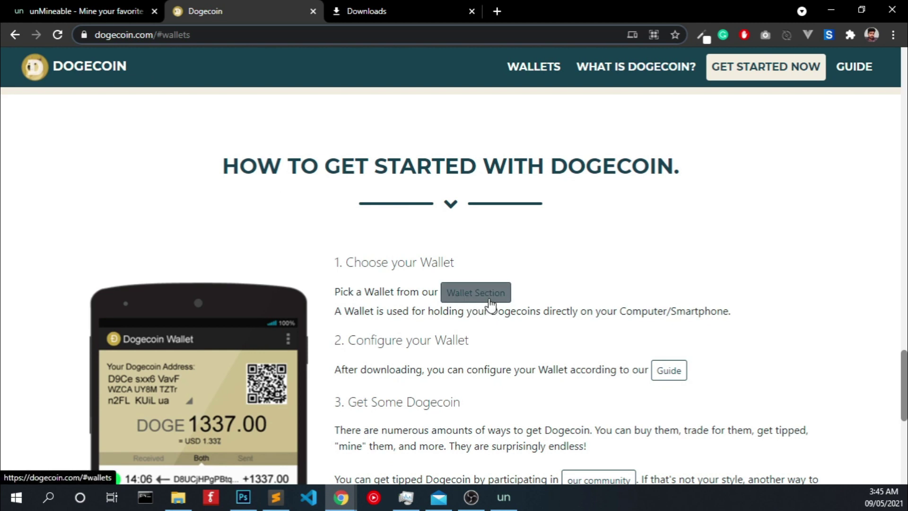
pyautogui.click(489, 301)
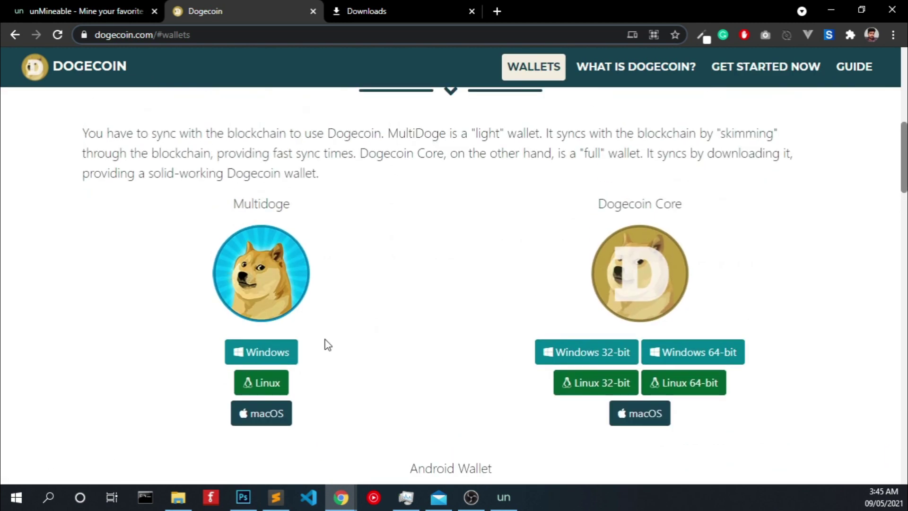
pyautogui.scroll(1, 359, 341)
pyautogui.scroll(-1, 331, 345)
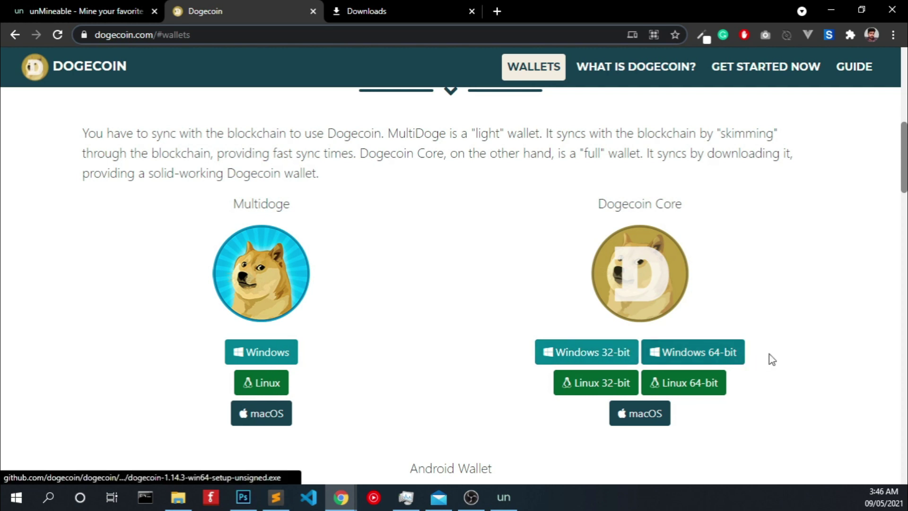
pyautogui.click(711, 353)
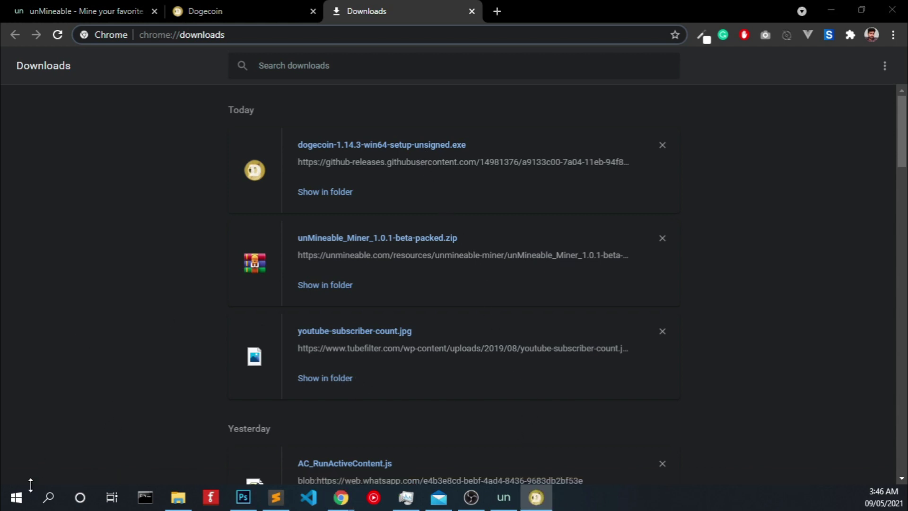
# Step: Launch Dogecoin Core from the Start menu and hide the sync warning
pyautogui.click(22, 497)
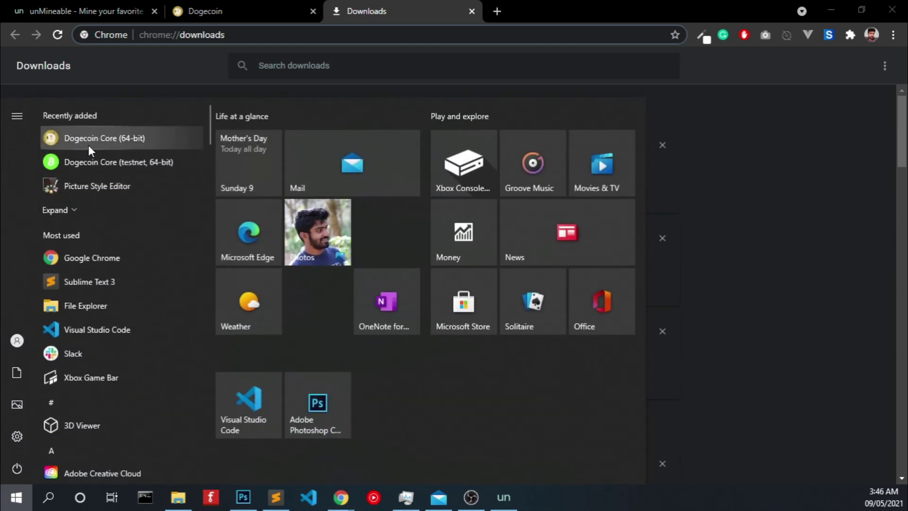
pyautogui.click(90, 147)
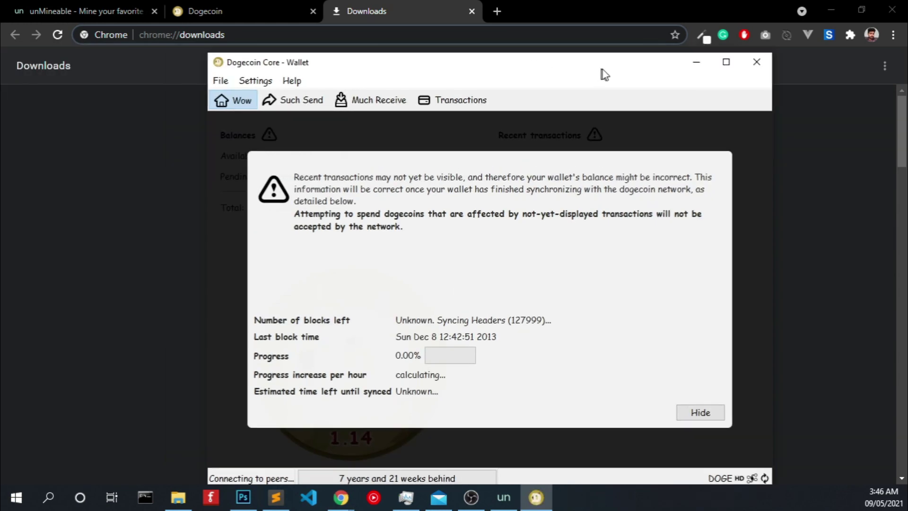
pyautogui.moveTo(602, 75); pyautogui.dragTo(582, 65)
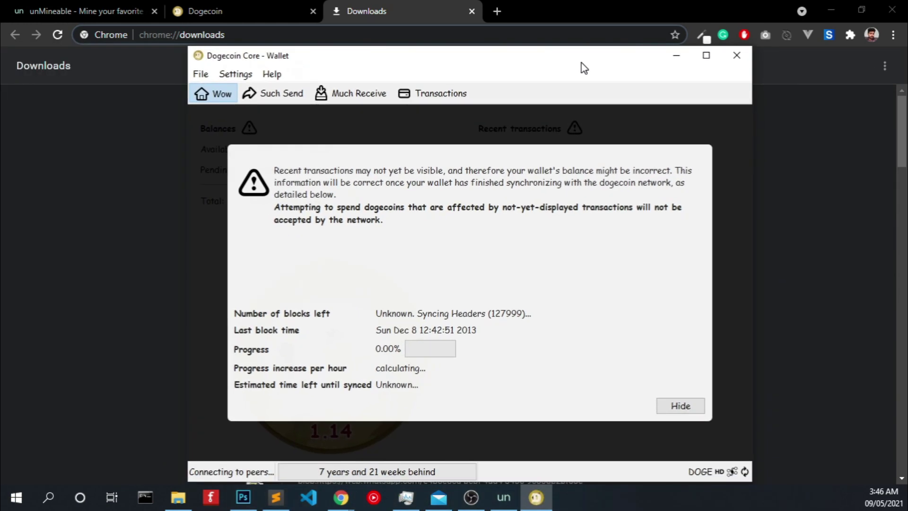
pyautogui.click(693, 413)
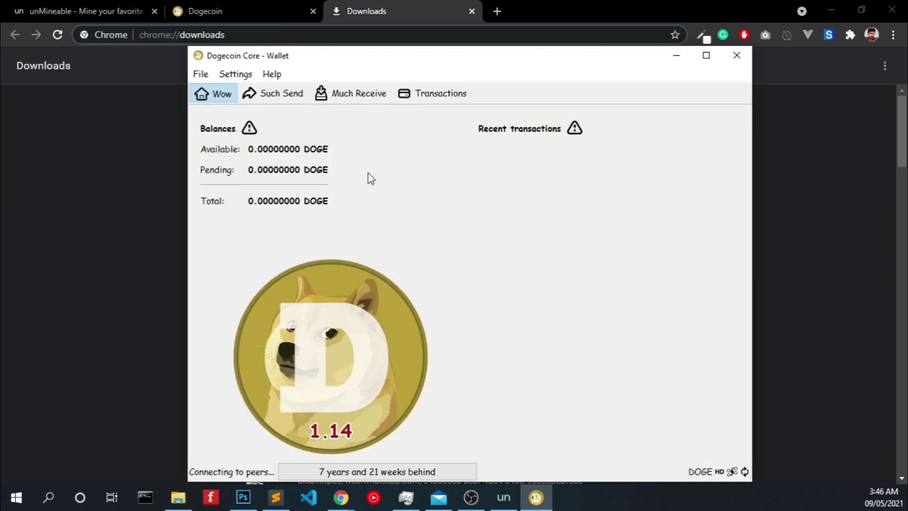
# Step: Copy the wallet's address from File > Much receiving addresses, then return to the miner page
pyautogui.click(201, 75)
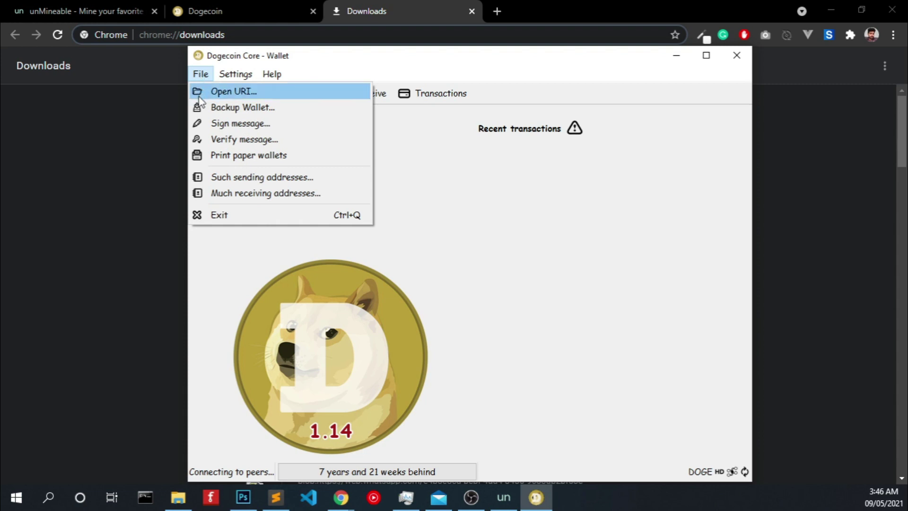
pyautogui.click(231, 199)
pyautogui.click(594, 219)
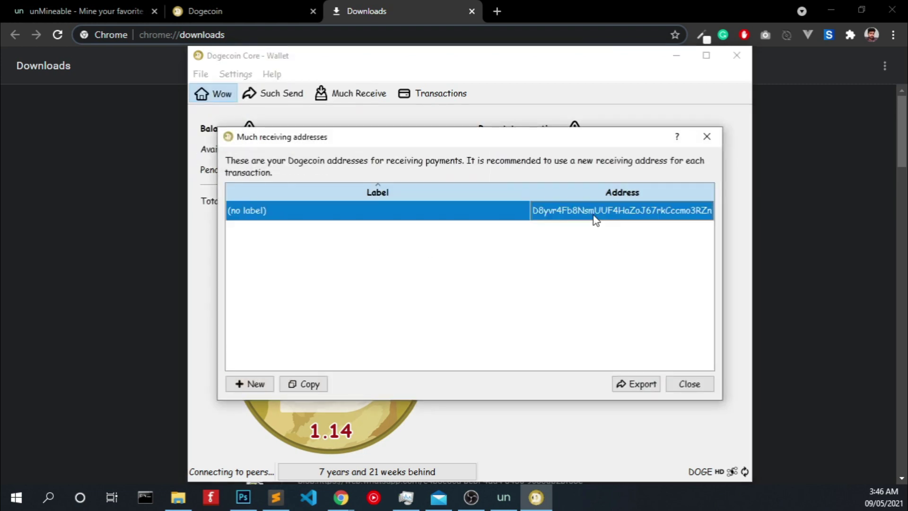
pyautogui.rightClick(591, 217)
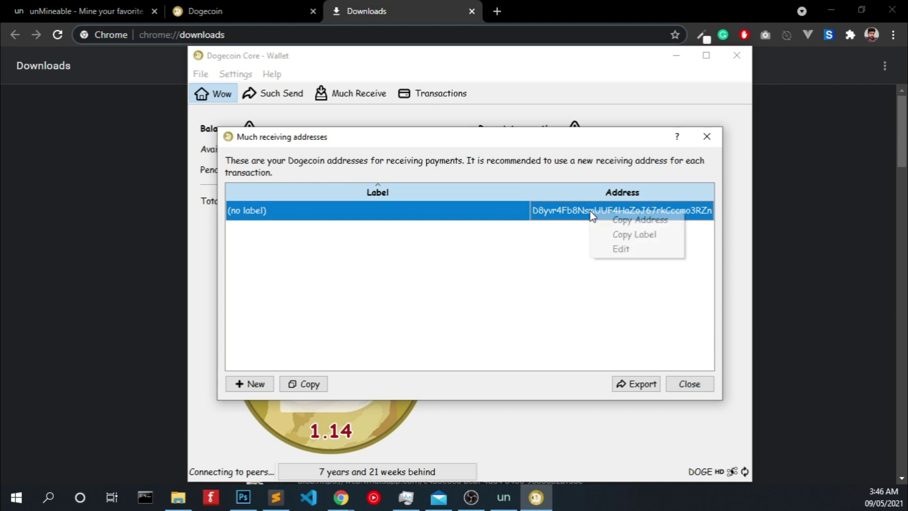
pyautogui.click(619, 221)
pyautogui.click(707, 139)
pyautogui.click(686, 59)
pyautogui.click(88, 9)
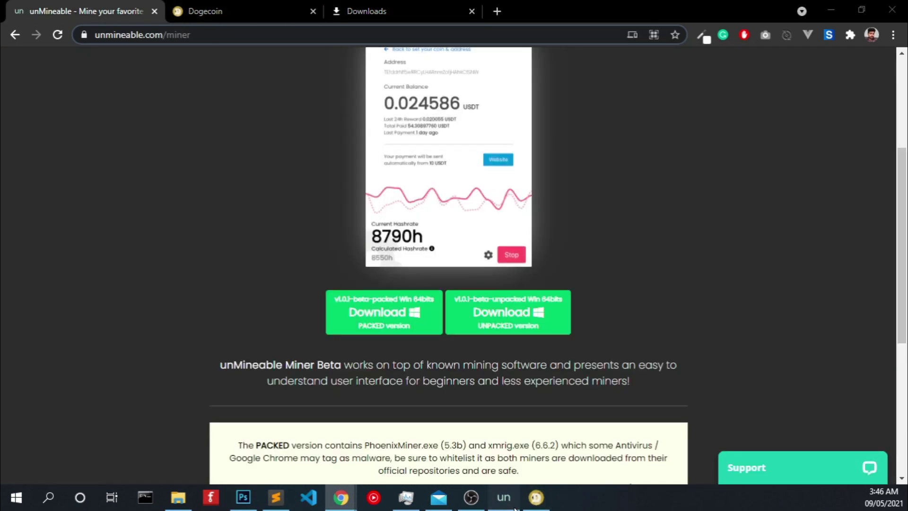
# Step: Paste the Dogecoin Core address into the miner, start mining DOGE, and highlight the 0.00079527 balance
pyautogui.click(503, 497)
pyautogui.click(429, 233)
pyautogui.hotkey('ctrl', 'v')
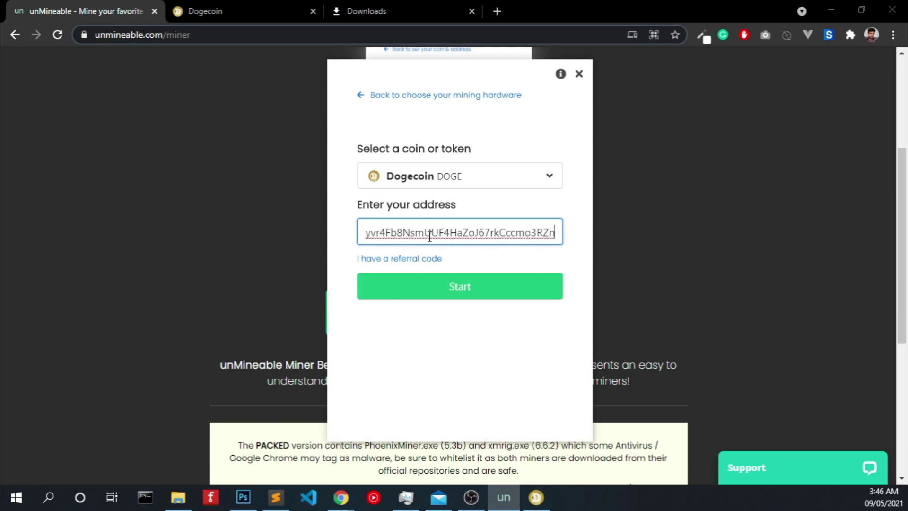
pyautogui.click(470, 293)
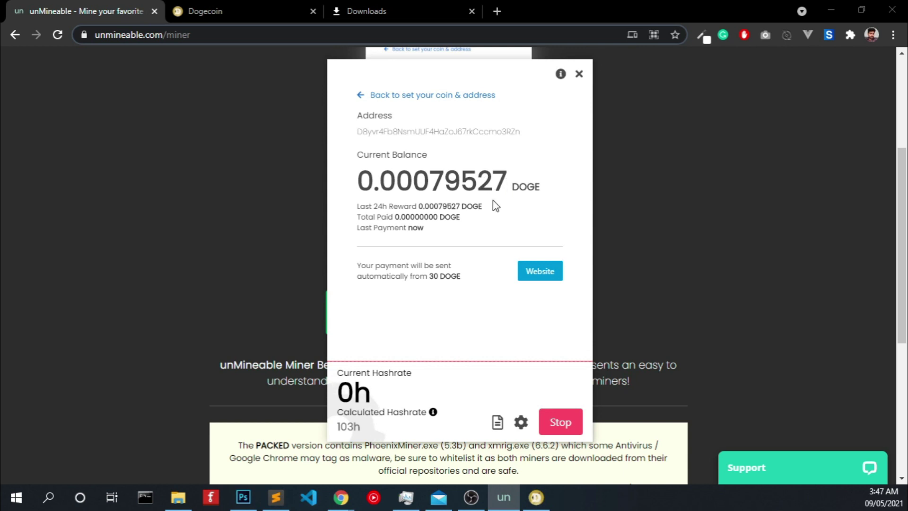
pyautogui.moveTo(507, 182); pyautogui.dragTo(414, 181)
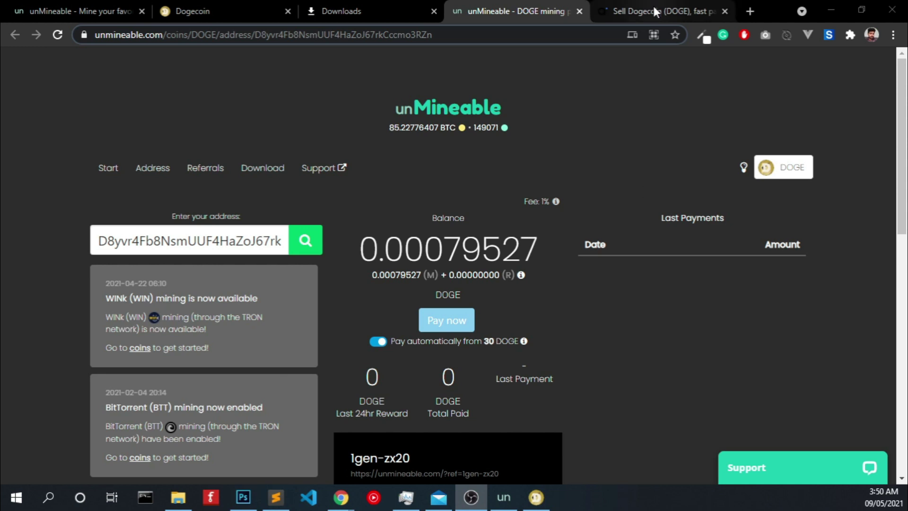
# Step: Switch to Anycoin Direct's Sell Dogecoin tab and accept its cookie bar
pyautogui.click(629, 10)
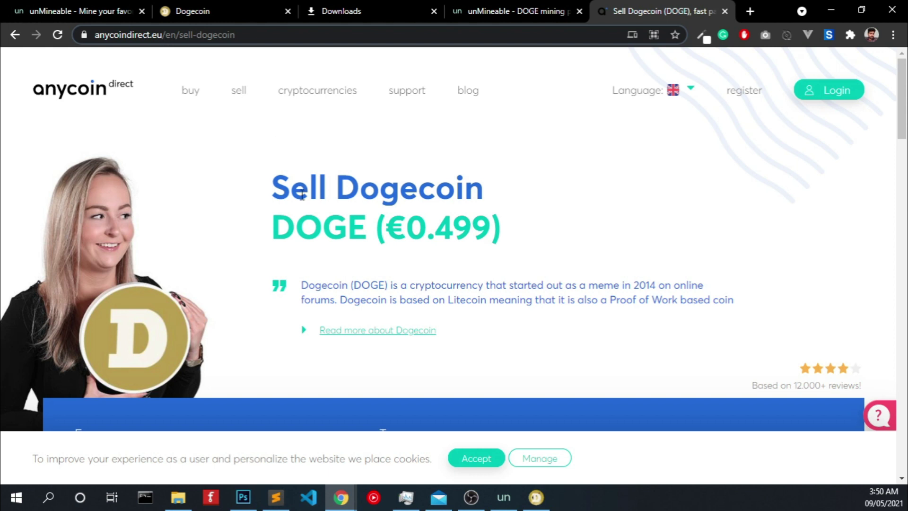
pyautogui.scroll(-1, 257, 215)
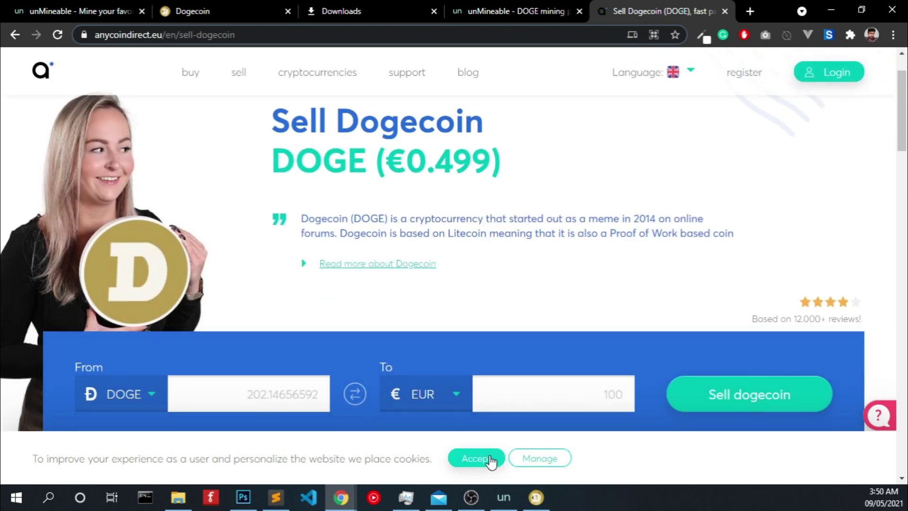
pyautogui.click(474, 454)
pyautogui.scroll(1, 411, 385)
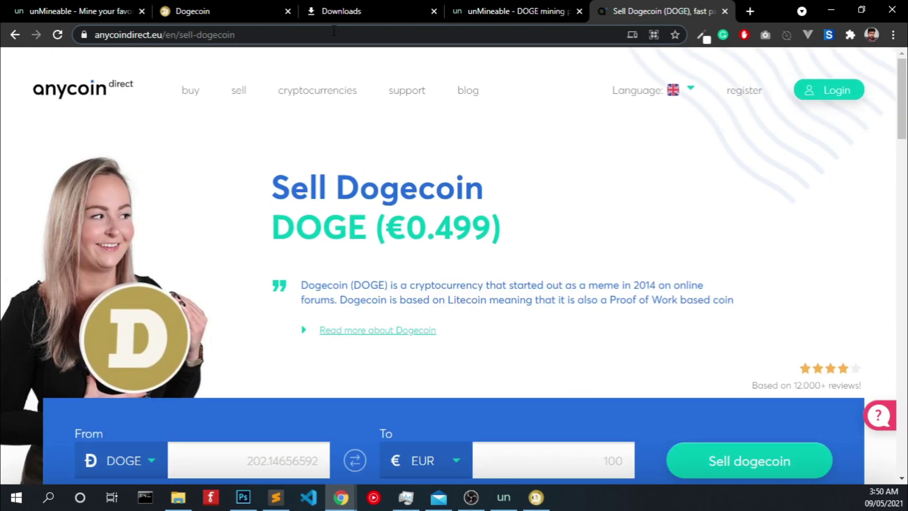
# Step: Return to the unMineable DOGE page and highlight the 0.00079527 balance, then deselect it
pyautogui.click(241, 6)
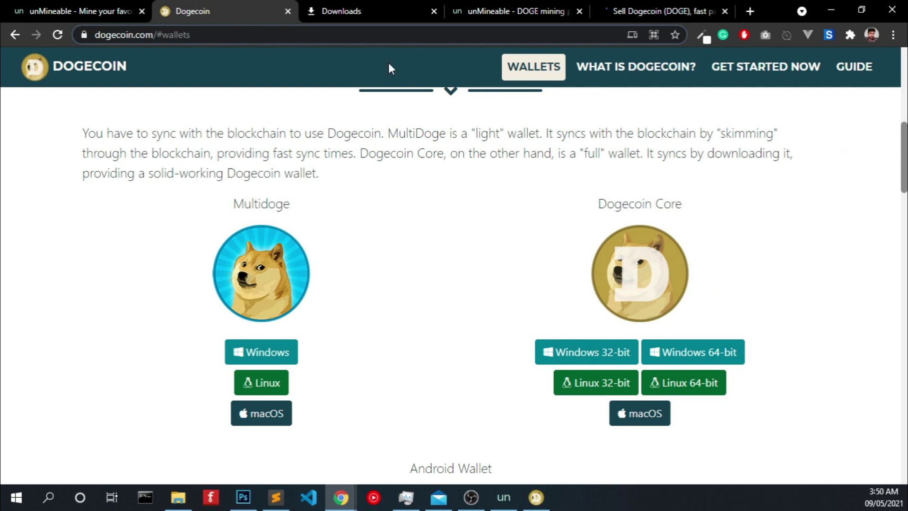
pyautogui.click(516, 10)
pyautogui.moveTo(544, 253); pyautogui.dragTo(447, 251)
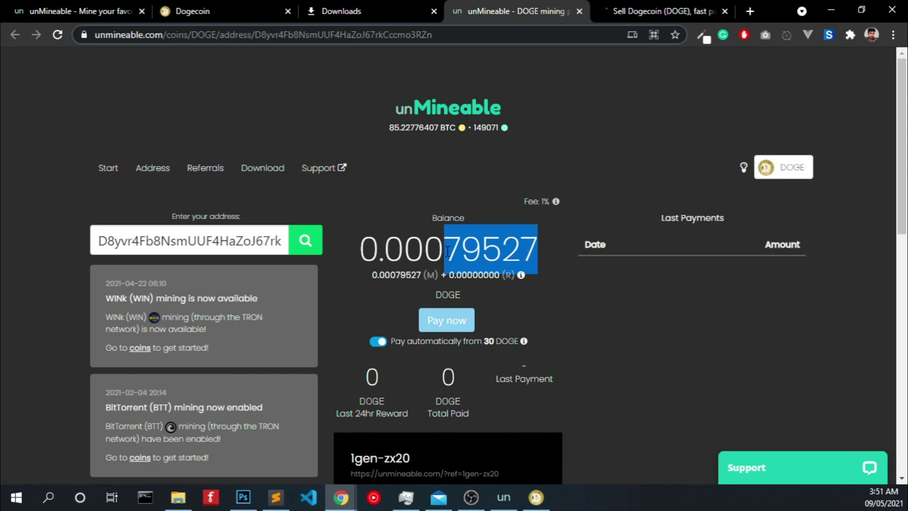
pyautogui.doubleClick(432, 248)
pyautogui.click(511, 229)
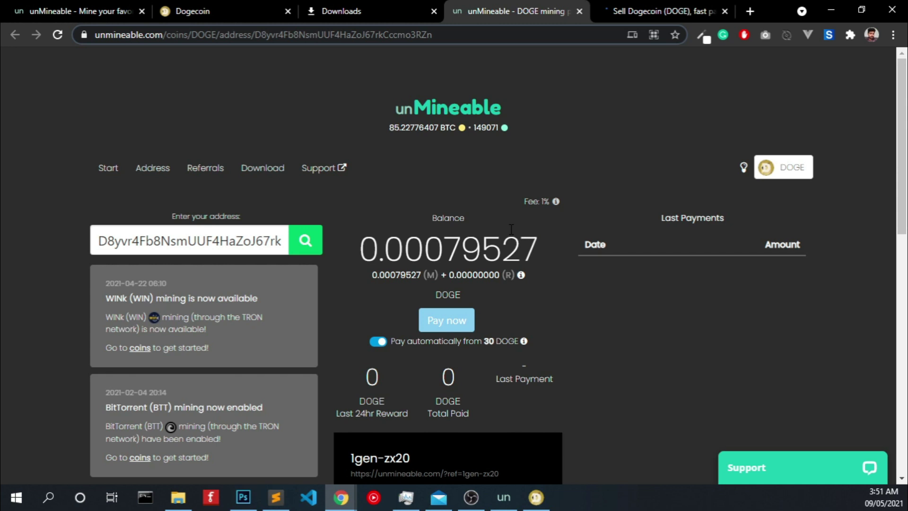
# Step: Search Google for 'dogecoin' in a new browser tab
pyautogui.click(746, 8)
pyautogui.write('dogecoin')
pyautogui.press('Return')
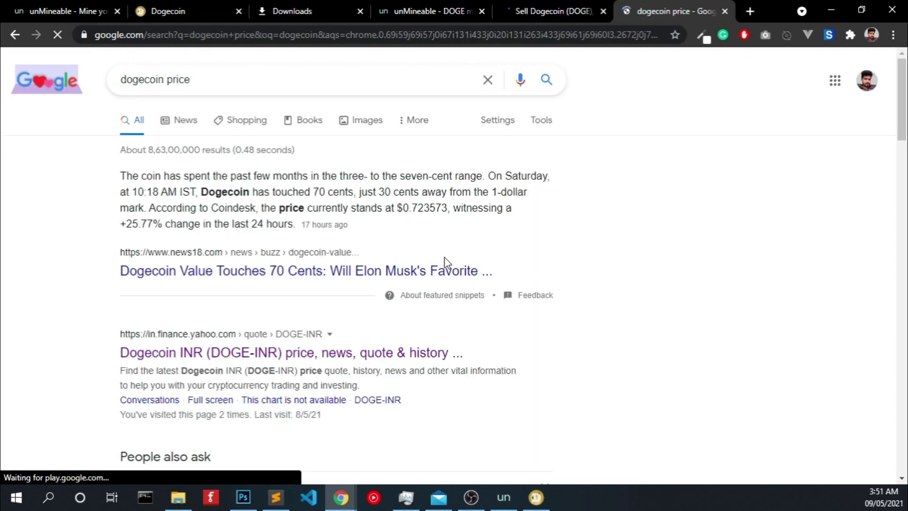
pyautogui.scroll(-7, 345, 241)
pyautogui.scroll(5, 343, 265)
# Step: Open the Yahoo Finance DOGE-INR quote and switch its chart to 6M
pyautogui.click(341, 289)
pyautogui.scroll(-6, 645, 356)
pyautogui.scroll(5, 645, 355)
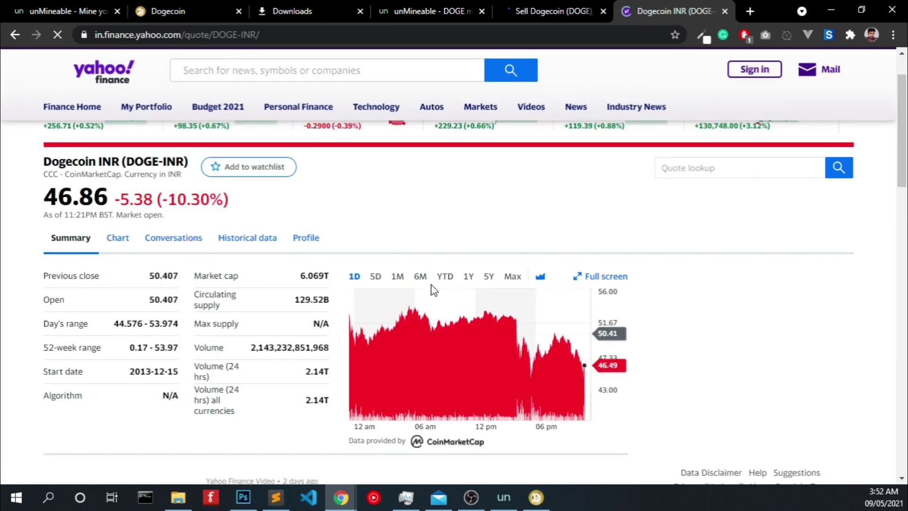
pyautogui.click(421, 281)
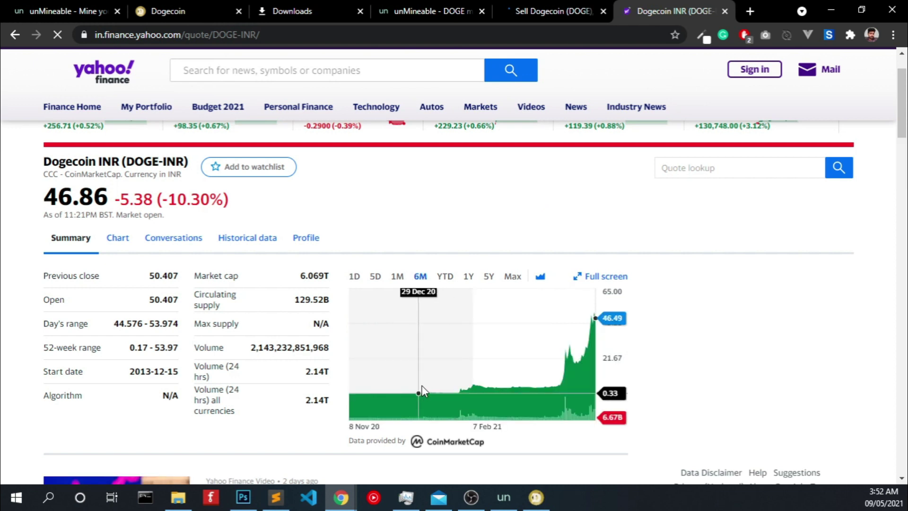